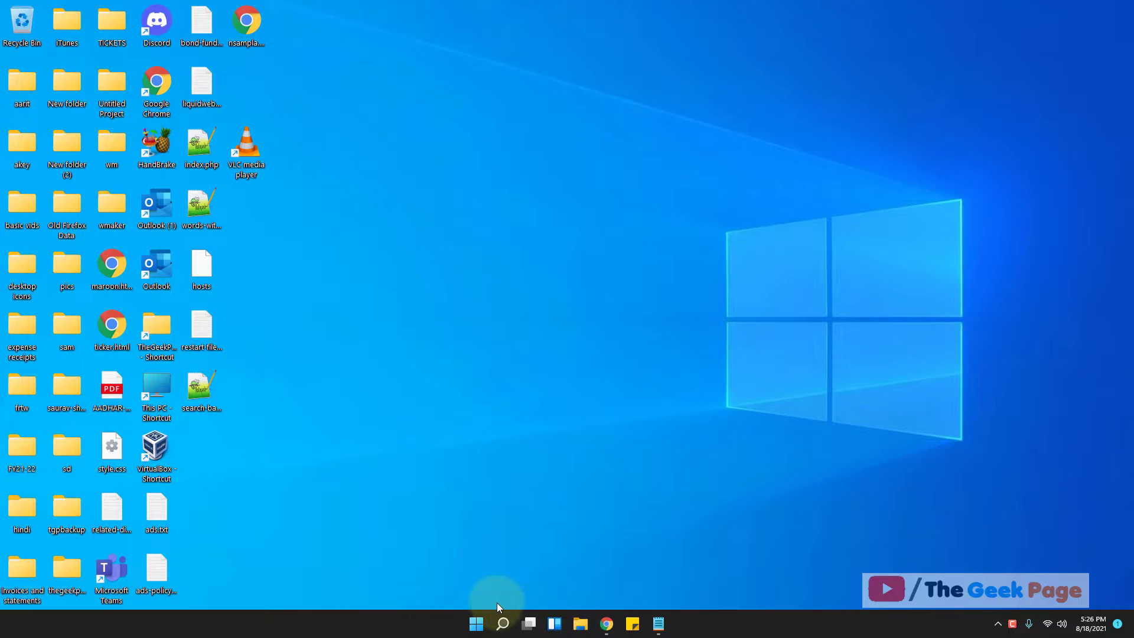
# Step: Bring up Windows search to look for the Microsoft Store app
pyautogui.click(502, 622)
pyautogui.write('mi')
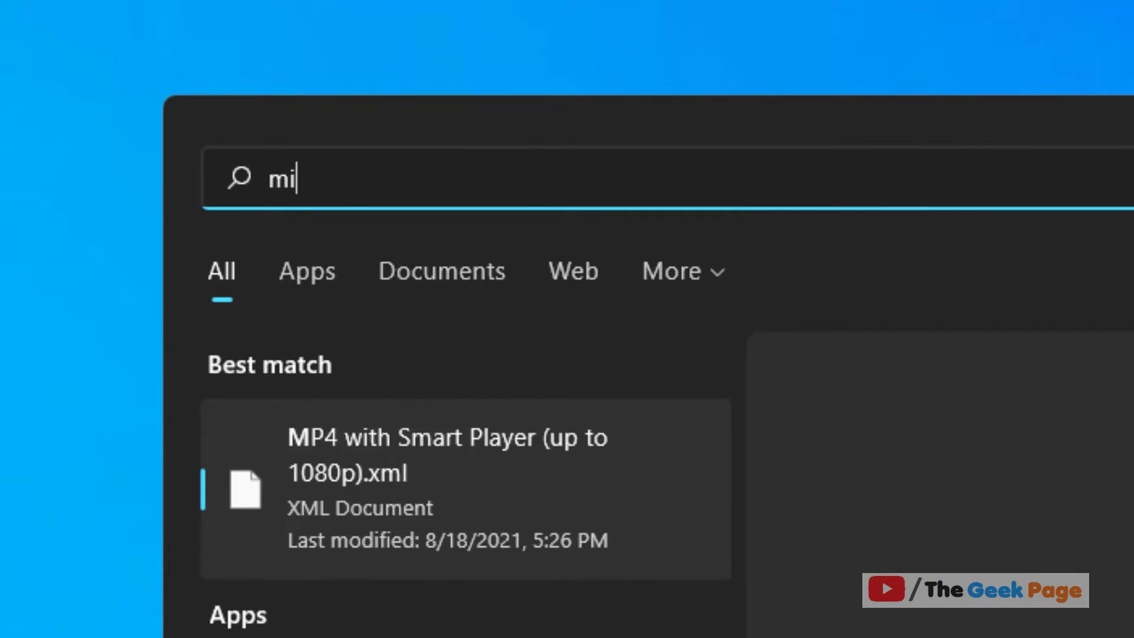
pyautogui.write('c')
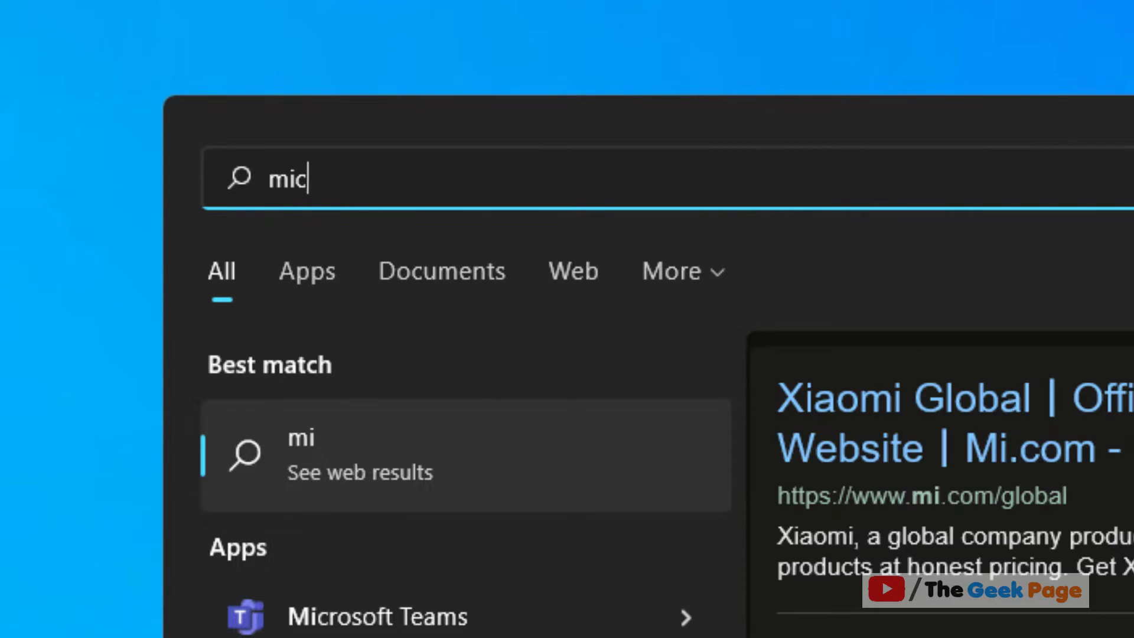
pyautogui.write('rosoft store')
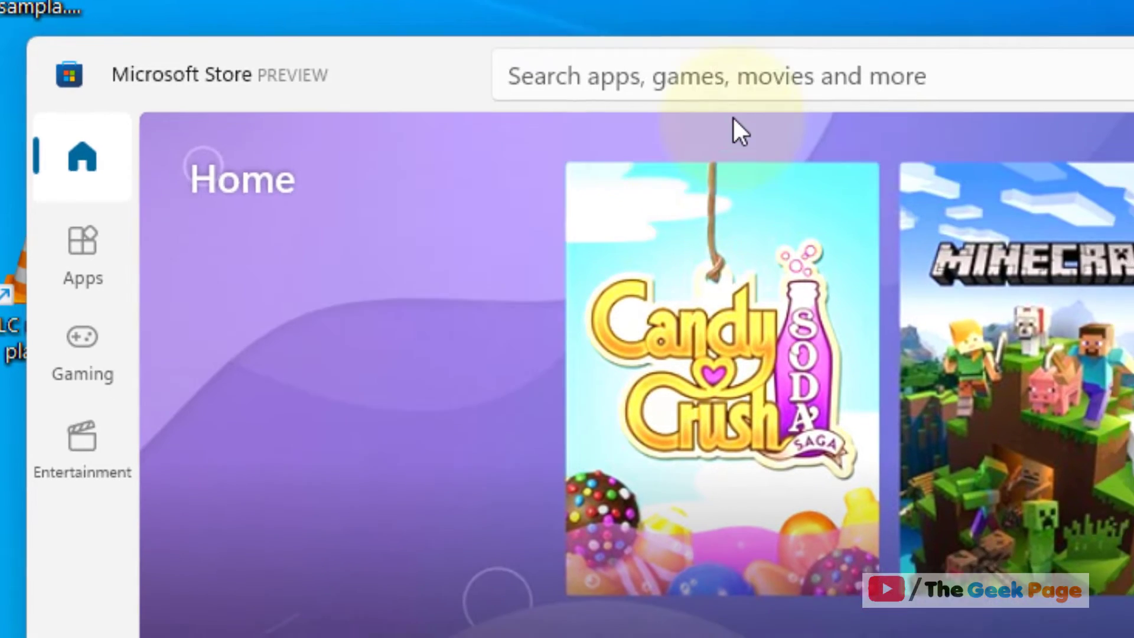
# Step: Search the Store for 'minecraft', fixing a typo, and run the search
pyautogui.click(609, 64)
pyautogui.write('m')
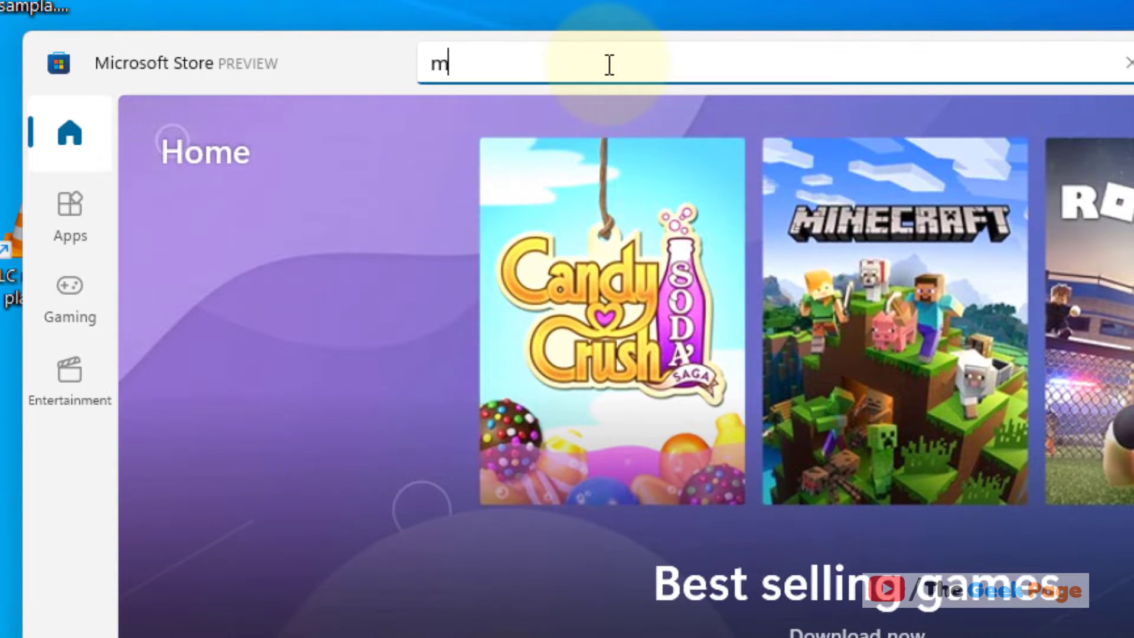
pyautogui.write('inecra')
pyautogui.press('BackSpace')
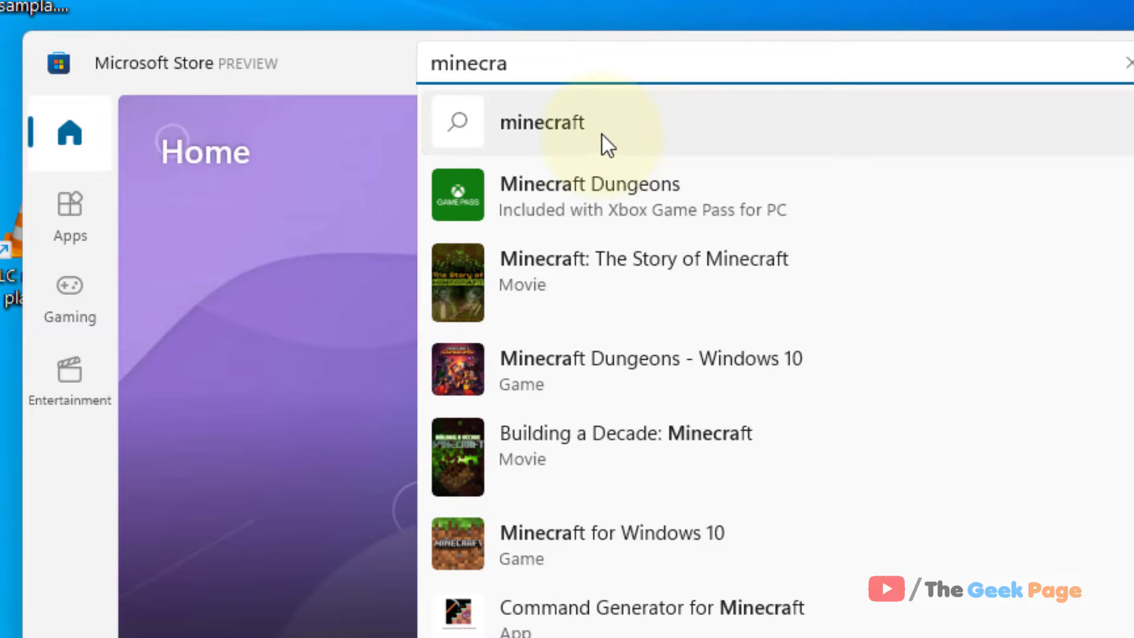
pyautogui.click(602, 136)
pyautogui.scroll(-1, 356, 311)
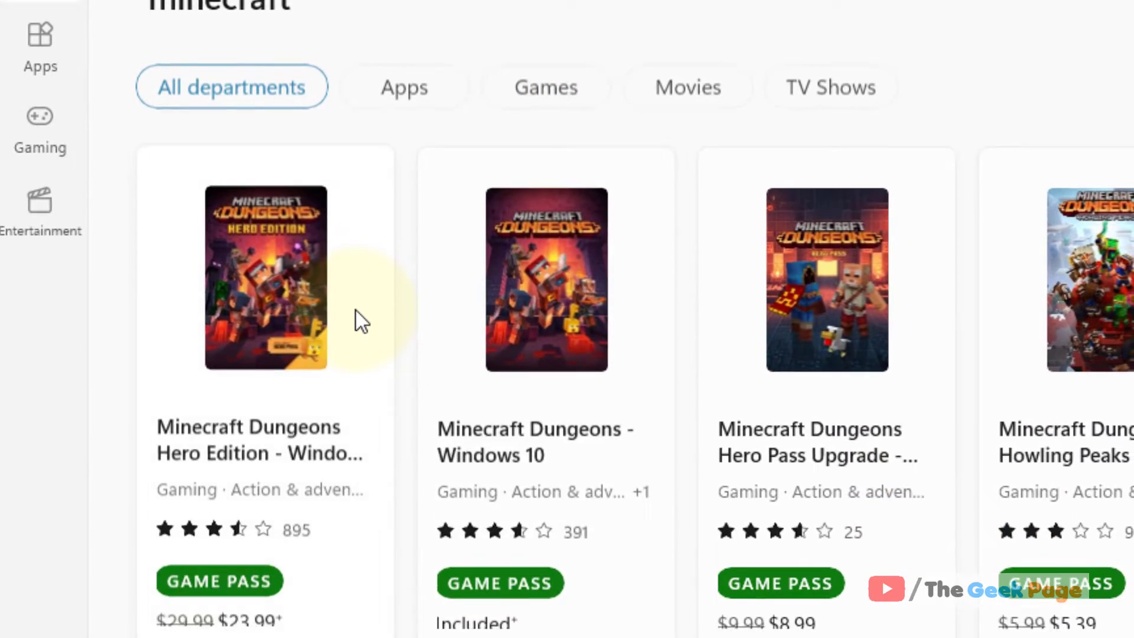
pyautogui.scroll(-4, 356, 311)
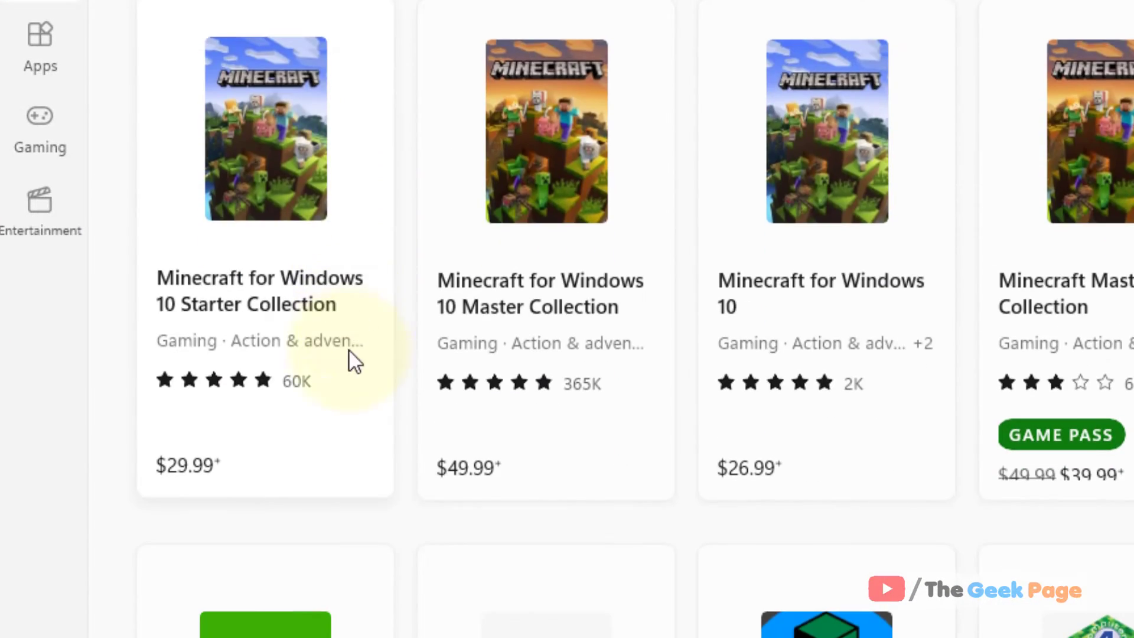
pyautogui.scroll(-2, 349, 351)
pyautogui.scroll(-2, 291, 398)
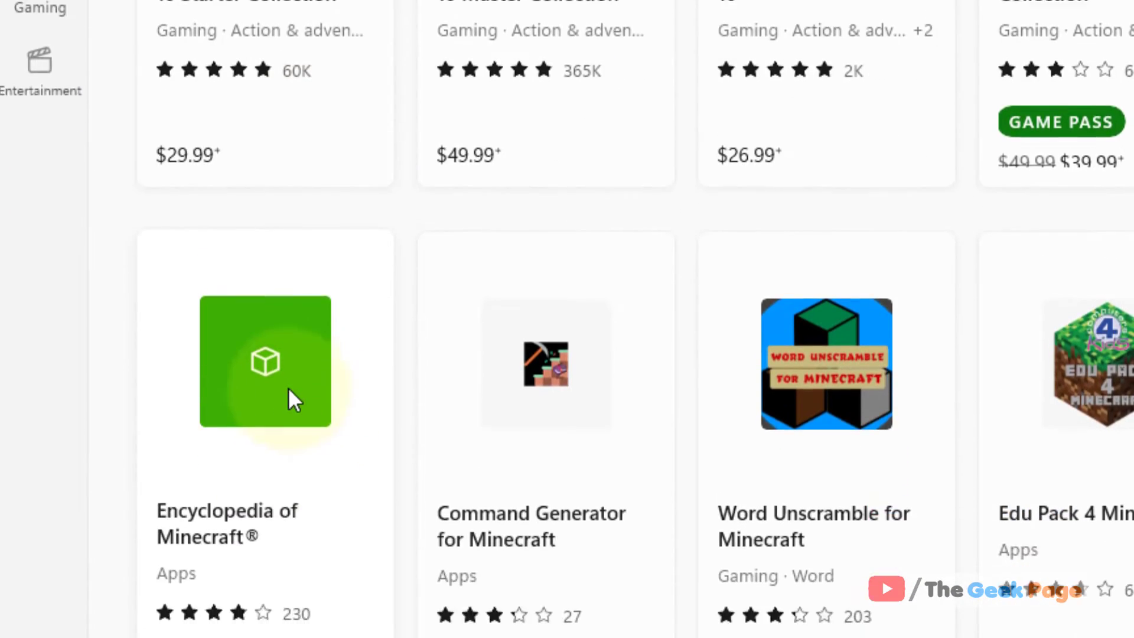
# Step: Open the Encyclopedia of Minecraft® product page from the search results
pyautogui.click(274, 350)
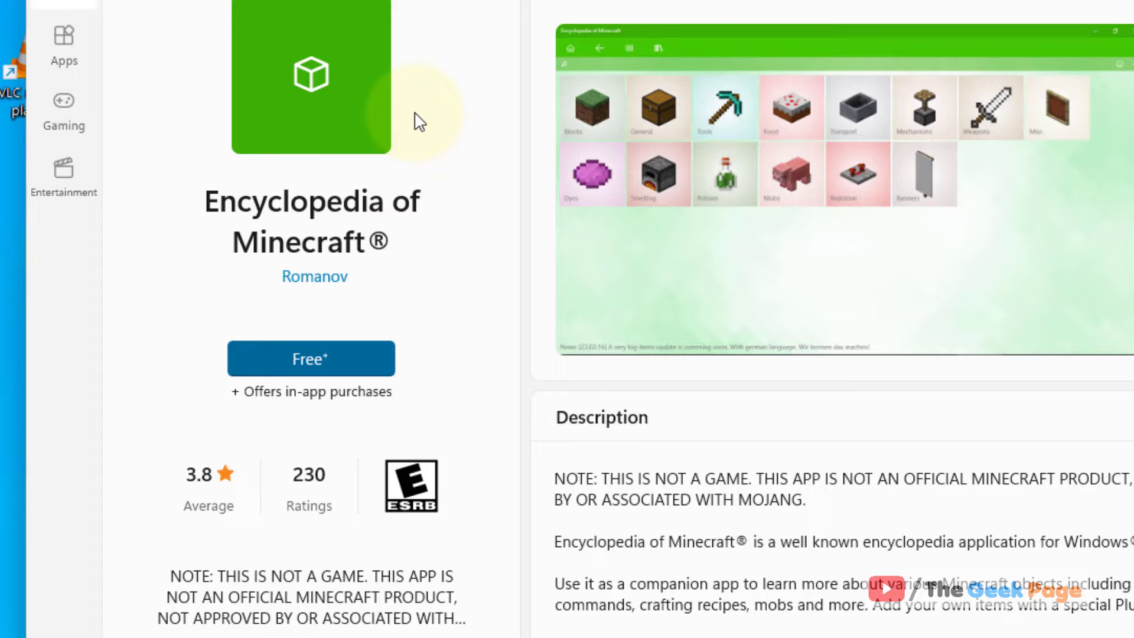
pyautogui.scroll(-1, 420, 121)
pyautogui.scroll(-3, 431, 81)
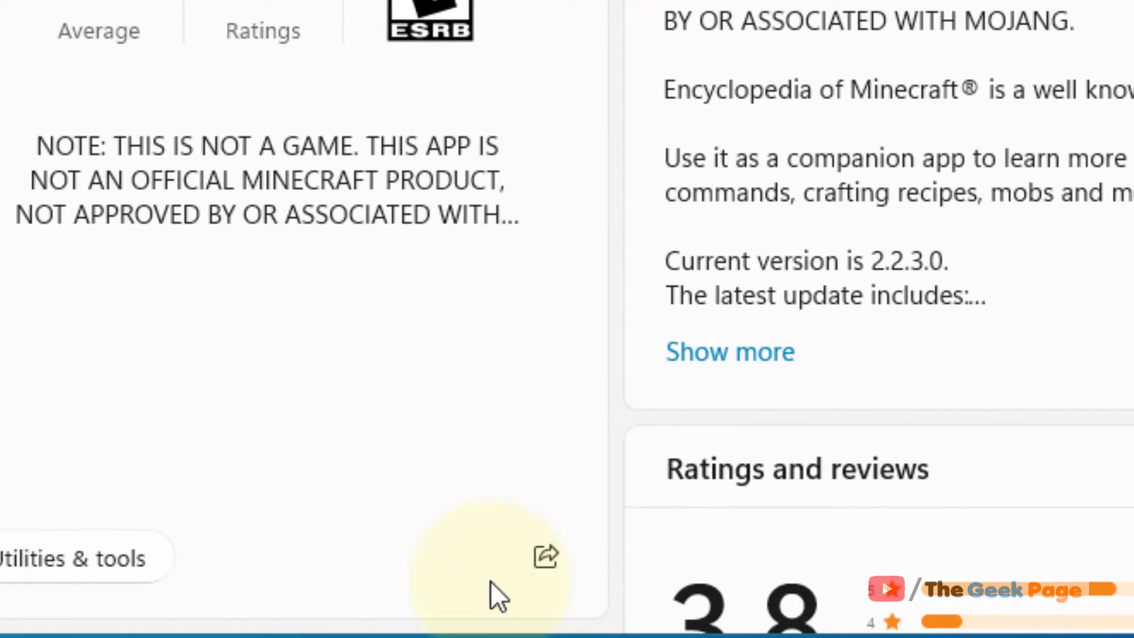
# Step: Copy the Encyclopedia of Minecraft® link via Share, then launch Microsoft Edge from Start
pyautogui.click(558, 575)
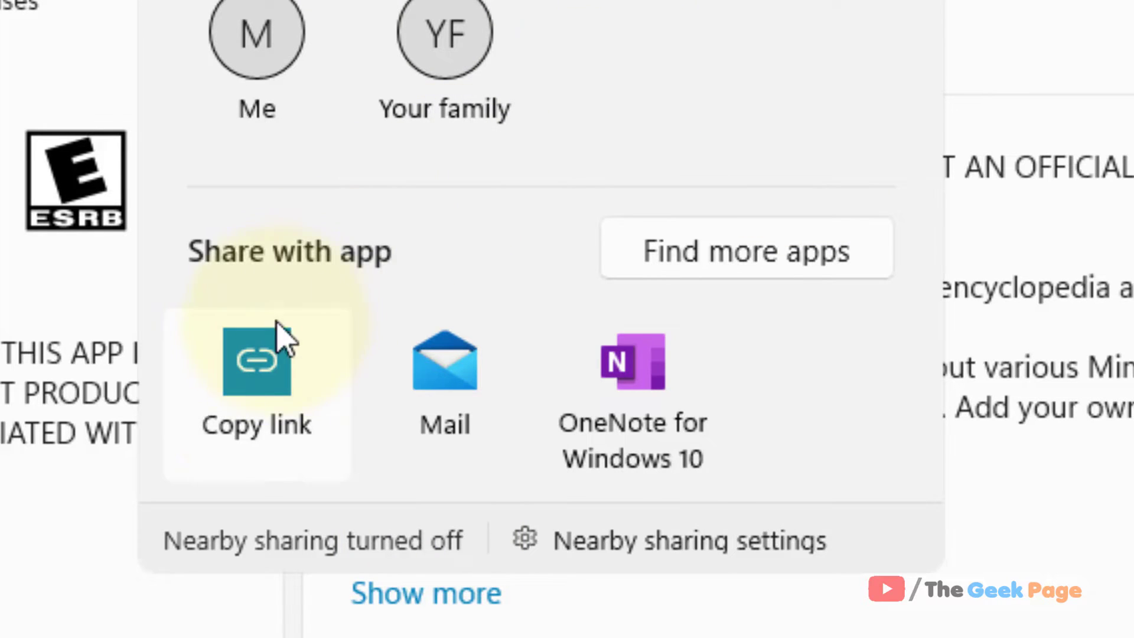
pyautogui.click(272, 396)
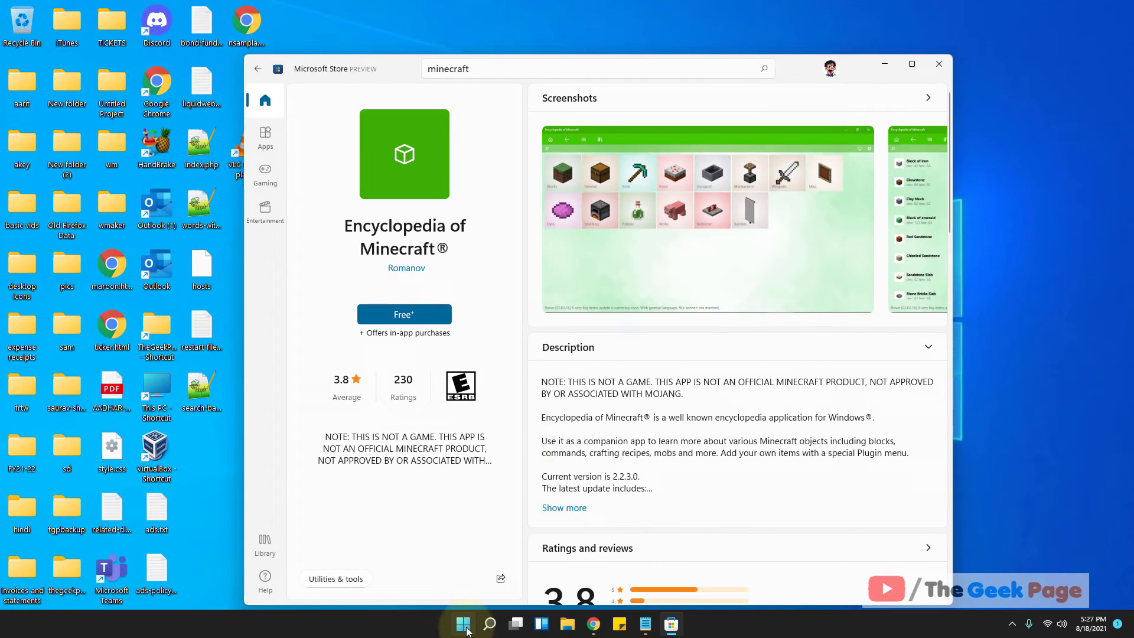
pyautogui.click(463, 623)
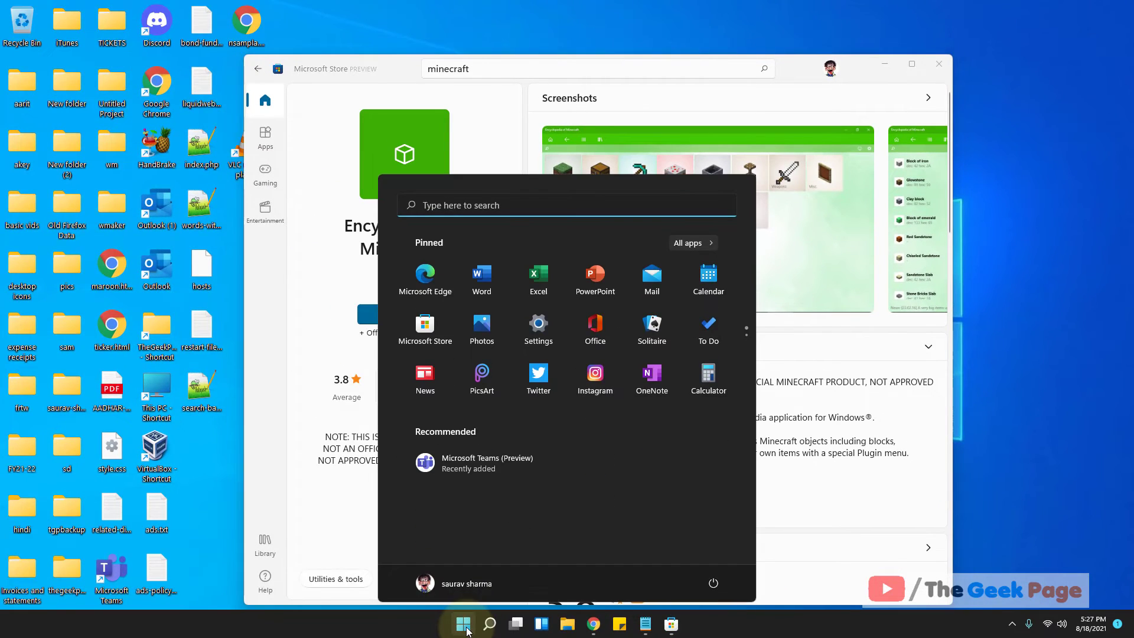
pyautogui.click(440, 282)
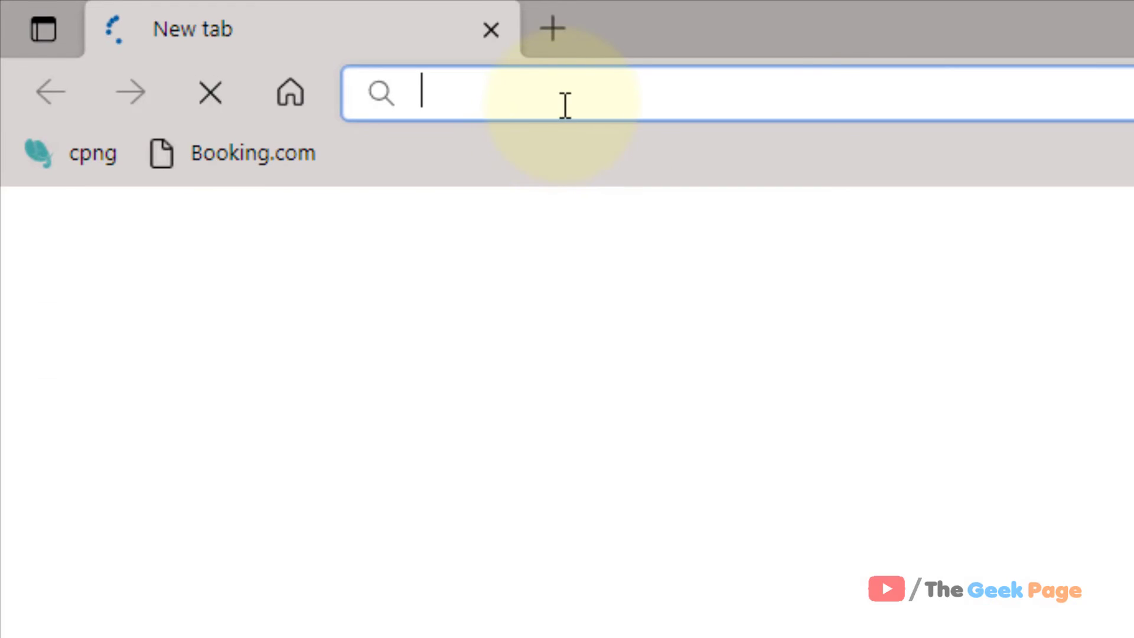
# Step: Paste the copied Encyclopedia of Minecraft® Store link into Edge's address bar and load it
pyautogui.rightClick(564, 104)
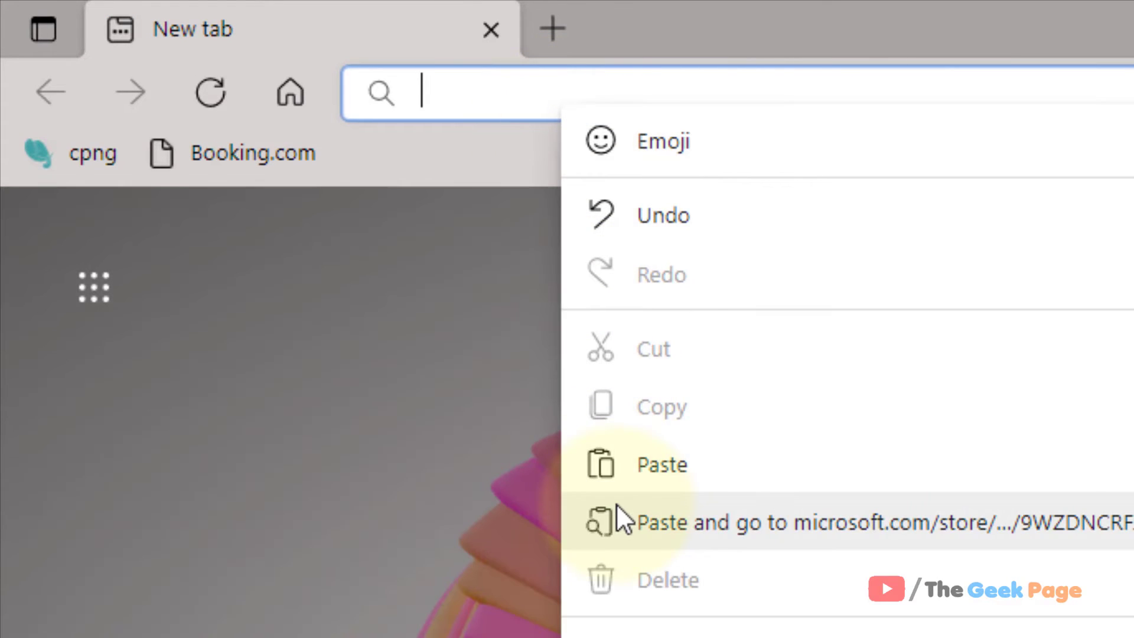
pyautogui.click(623, 518)
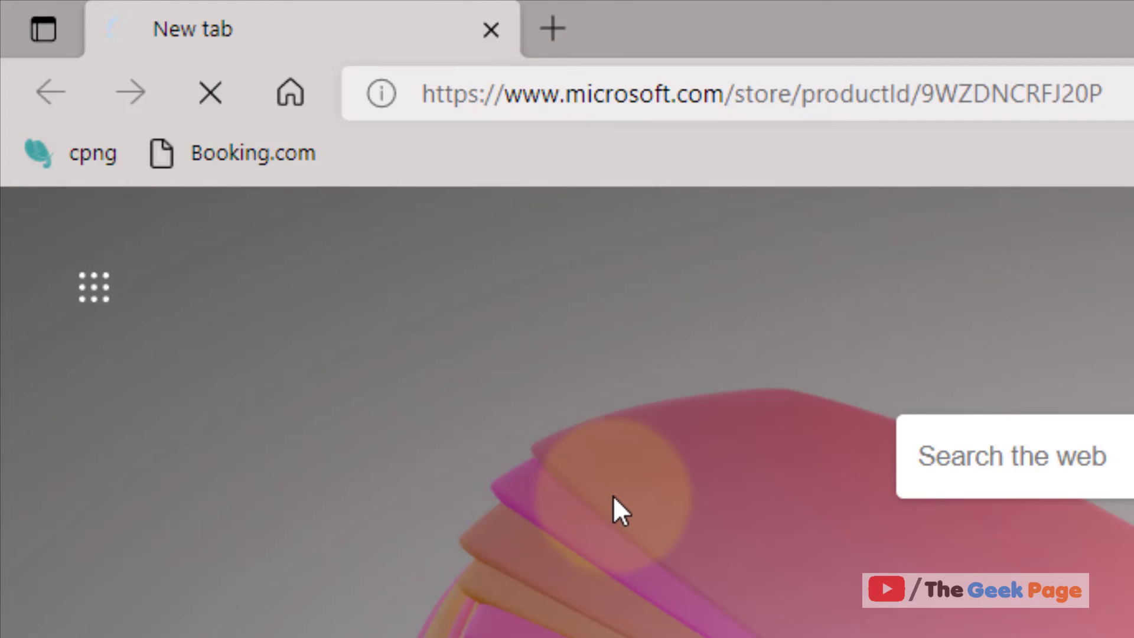